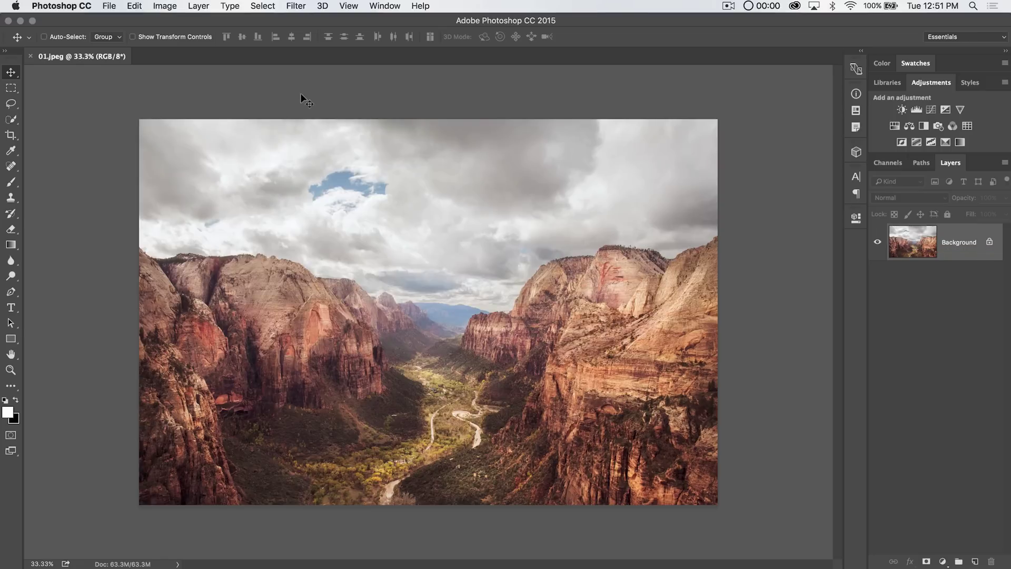
With the canyon photo 01.jpeg open, open the File menu.
click(110, 6)
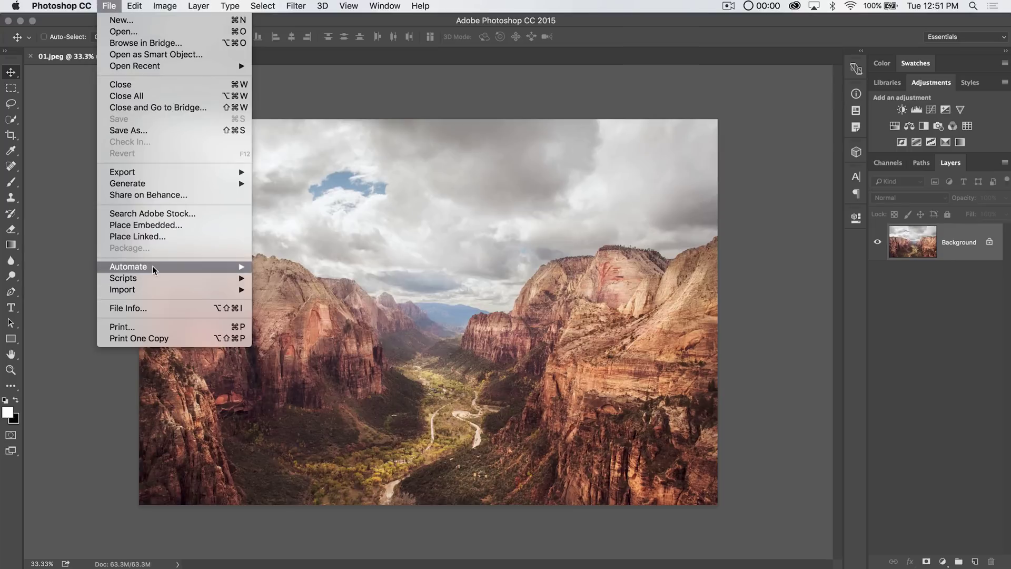
Run Conditional Mode Change to CMYK Color, adding Grayscale and Indexed Color sources, and accept the warning.
mouse_move(153, 268)
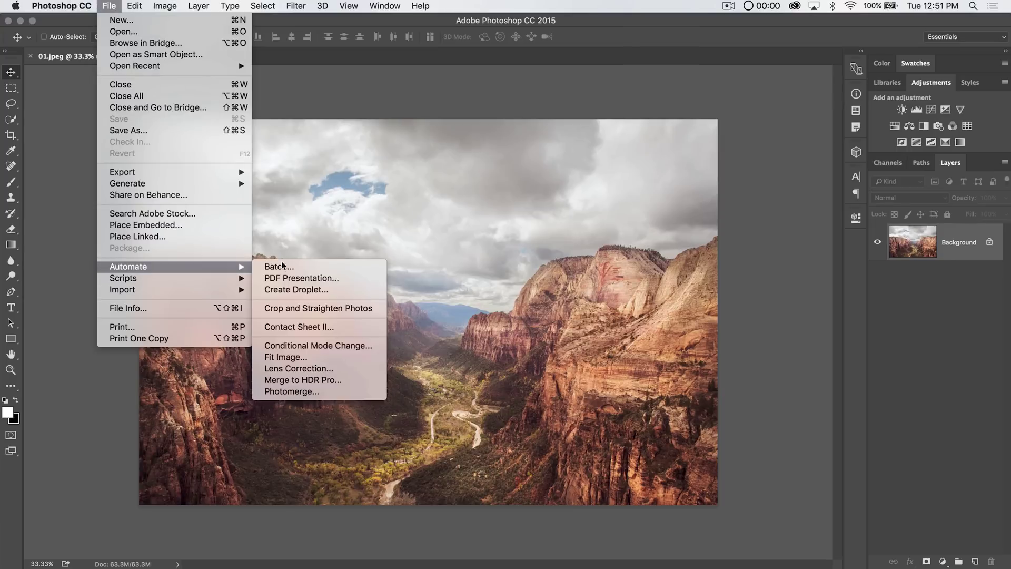
click(313, 348)
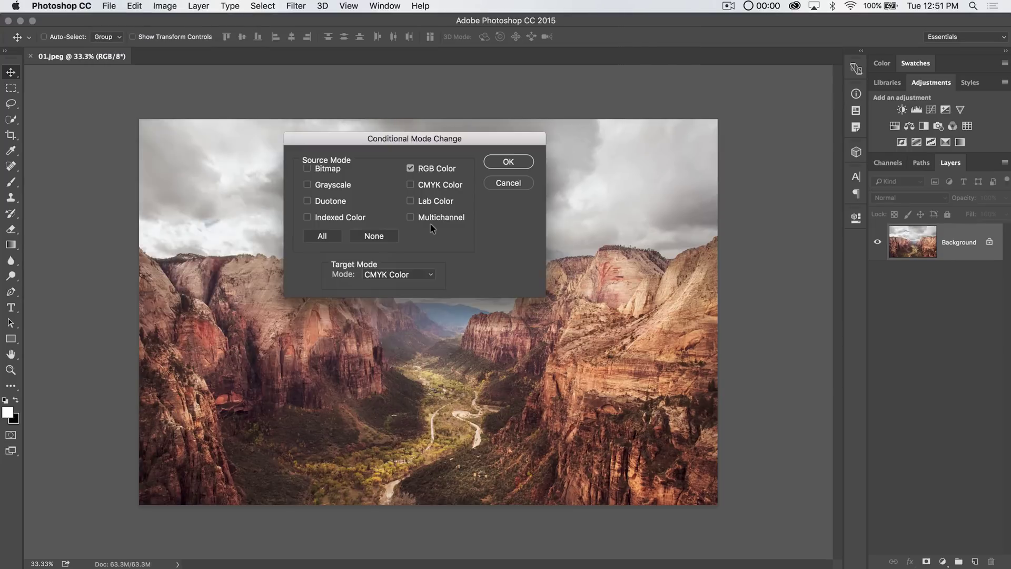
click(324, 182)
click(325, 217)
click(379, 273)
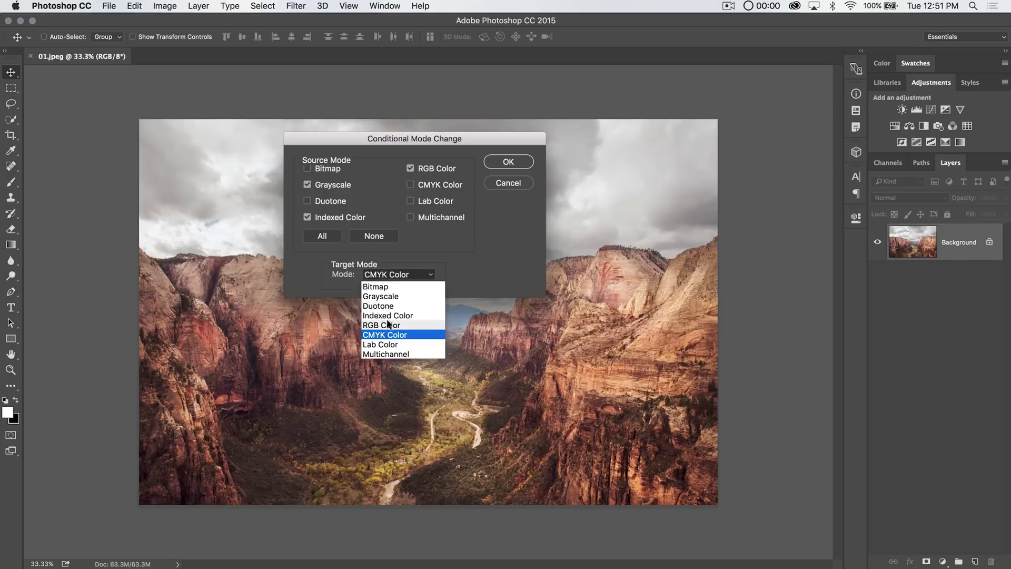
click(387, 334)
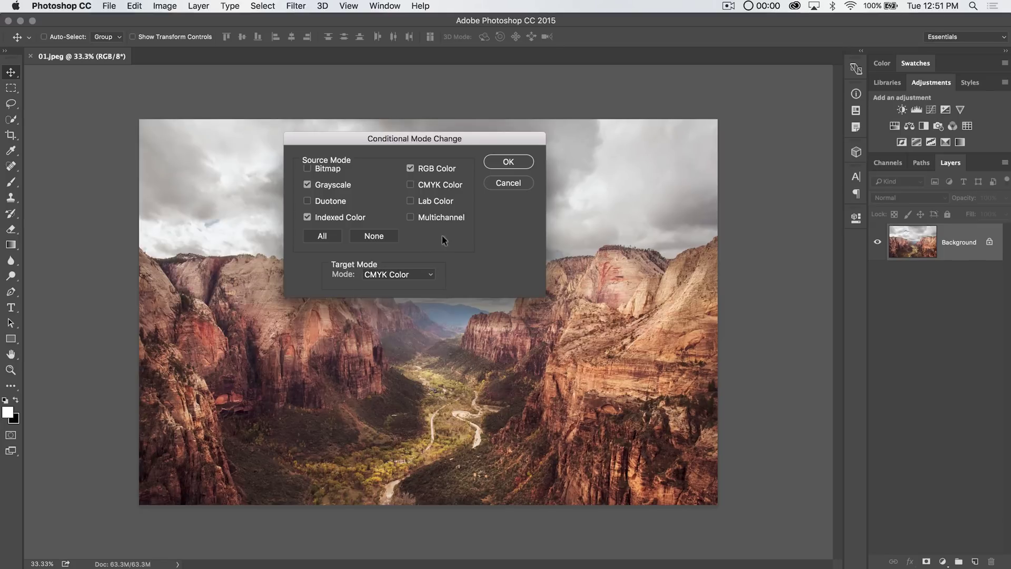
click(508, 163)
drag(470, 185, 420, 177)
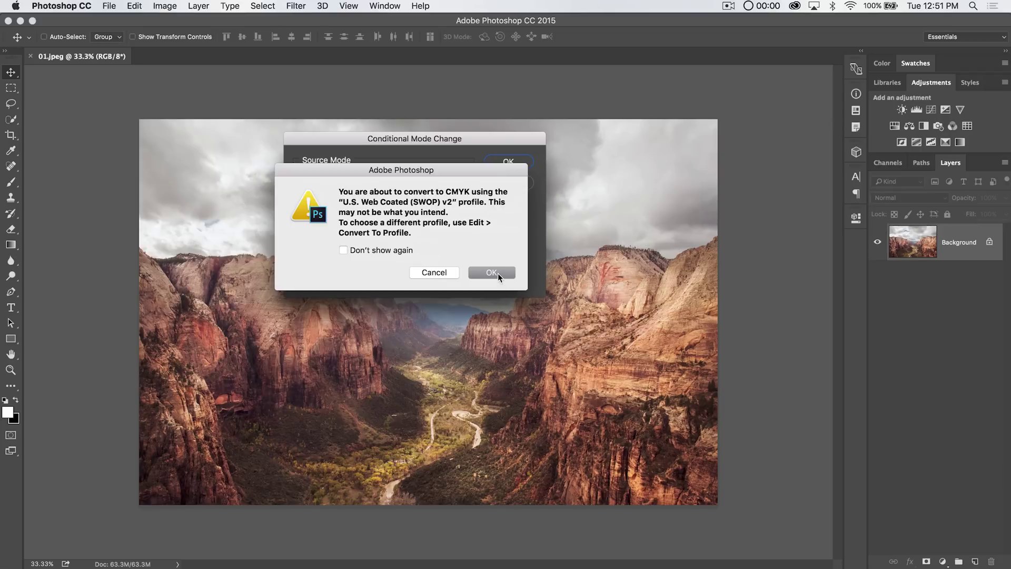
click(497, 273)
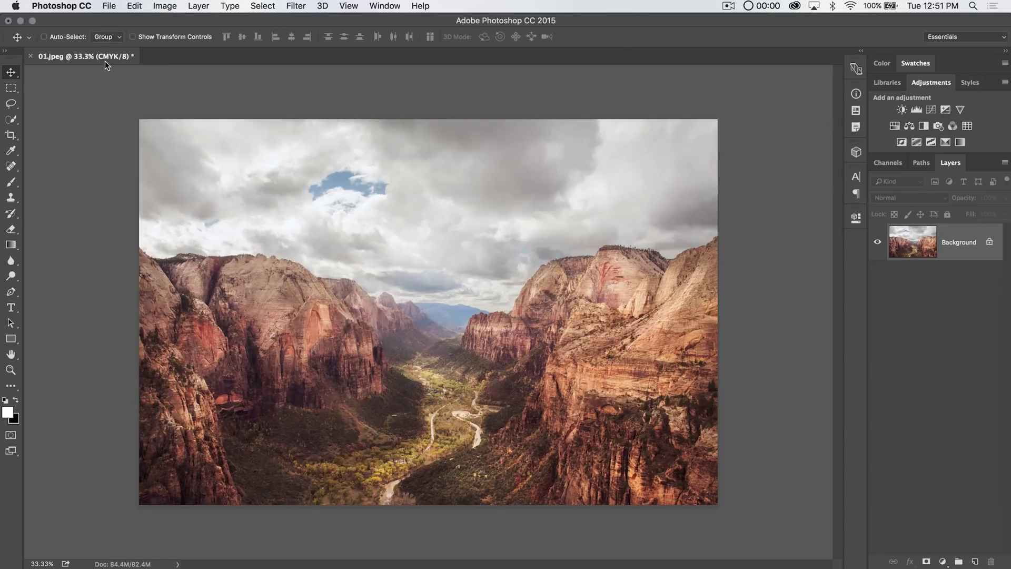
Undo the conversion, apply Image > Mode > CMYK Color, then undo it back to RGB.
key(super+z)
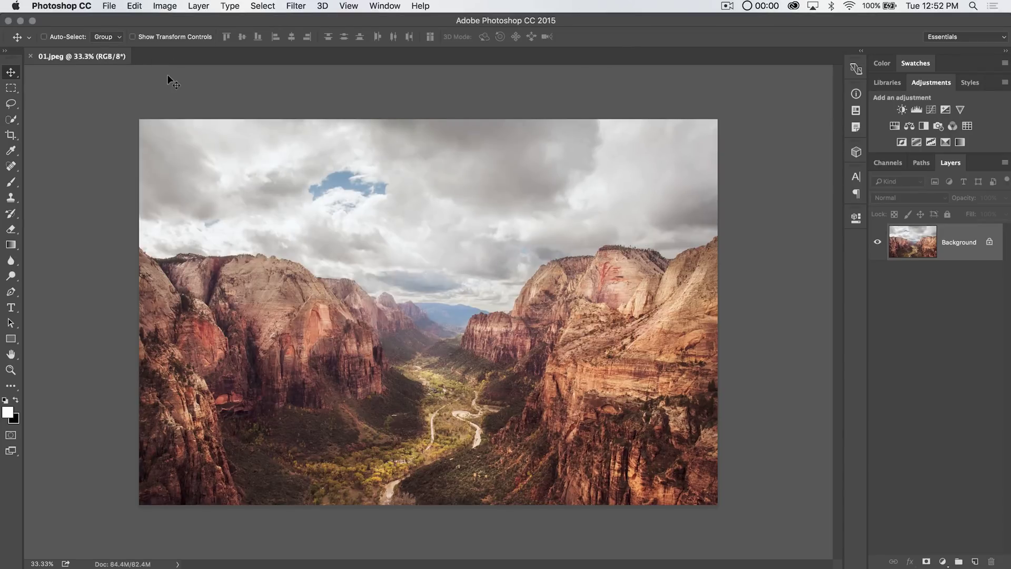
click(165, 6)
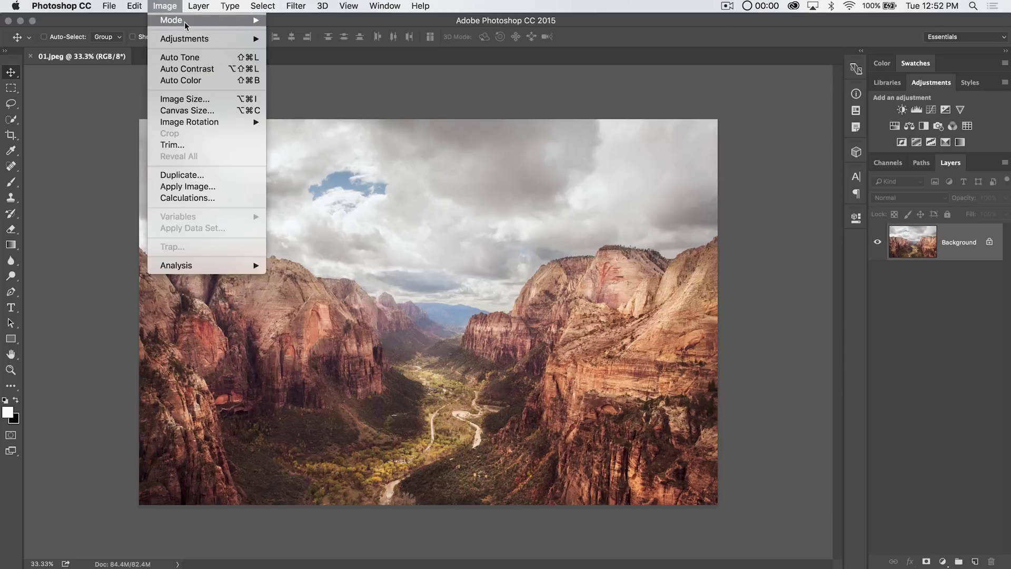
mouse_move(187, 22)
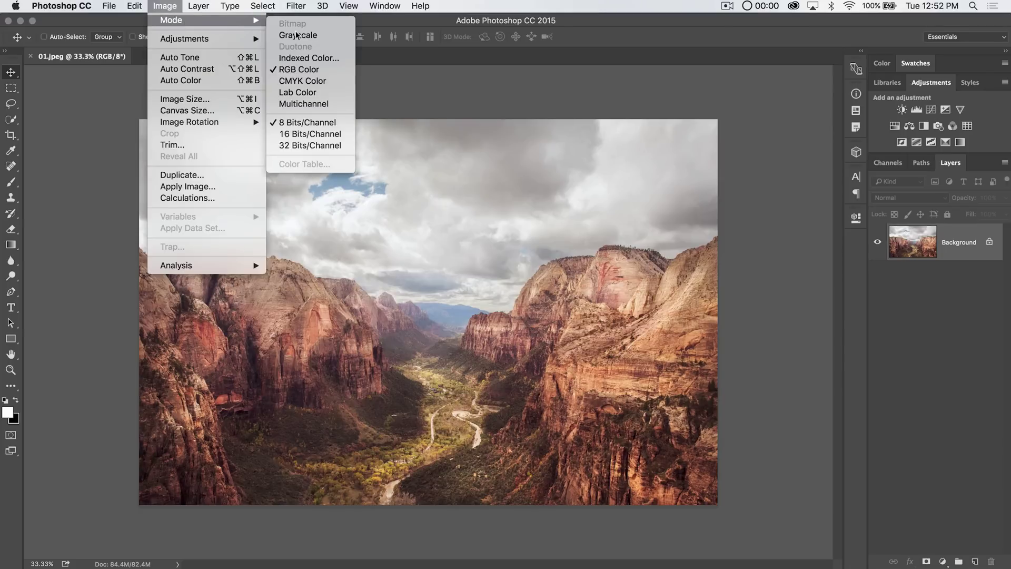
click(316, 84)
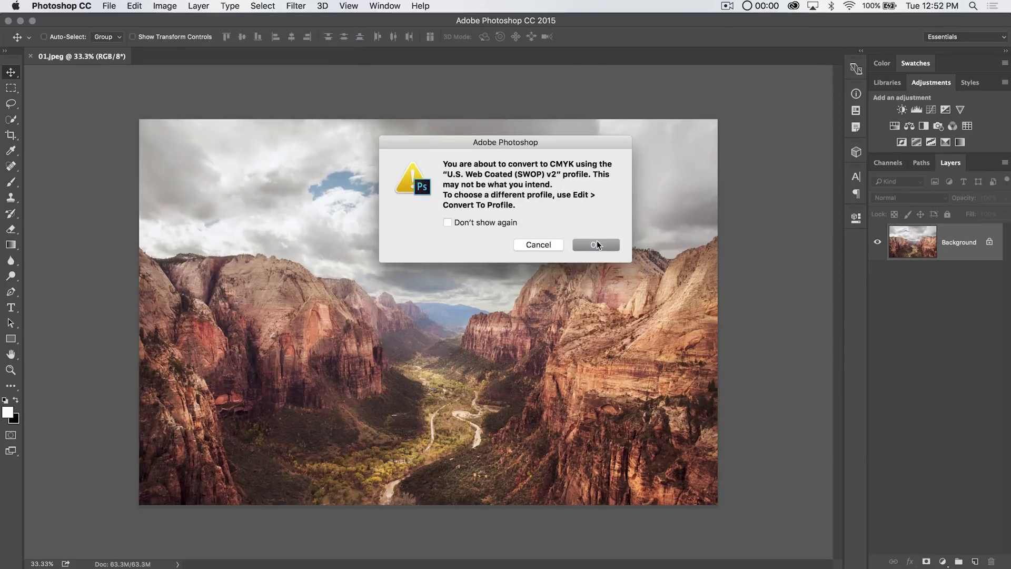
click(596, 244)
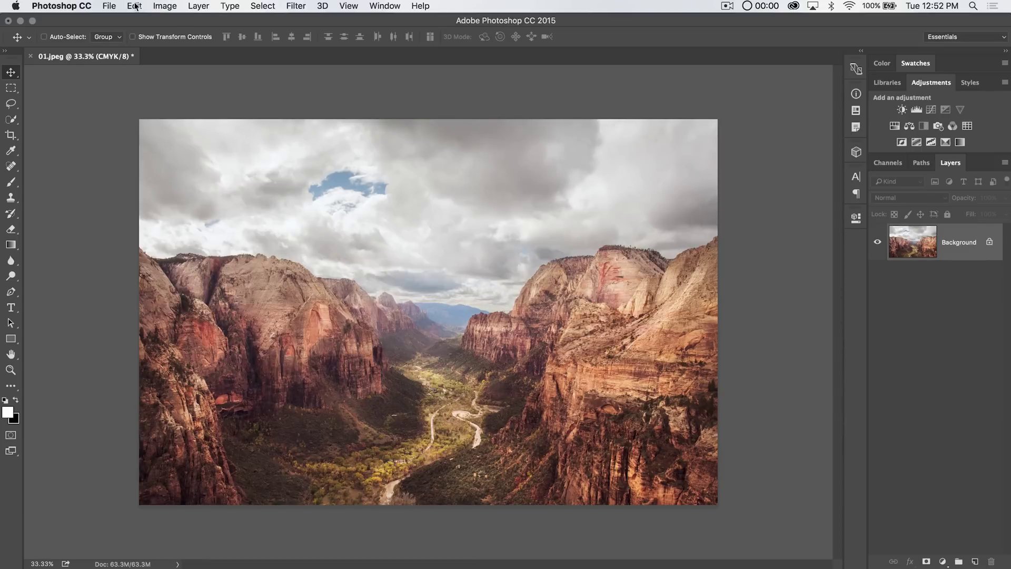
key(super+z)
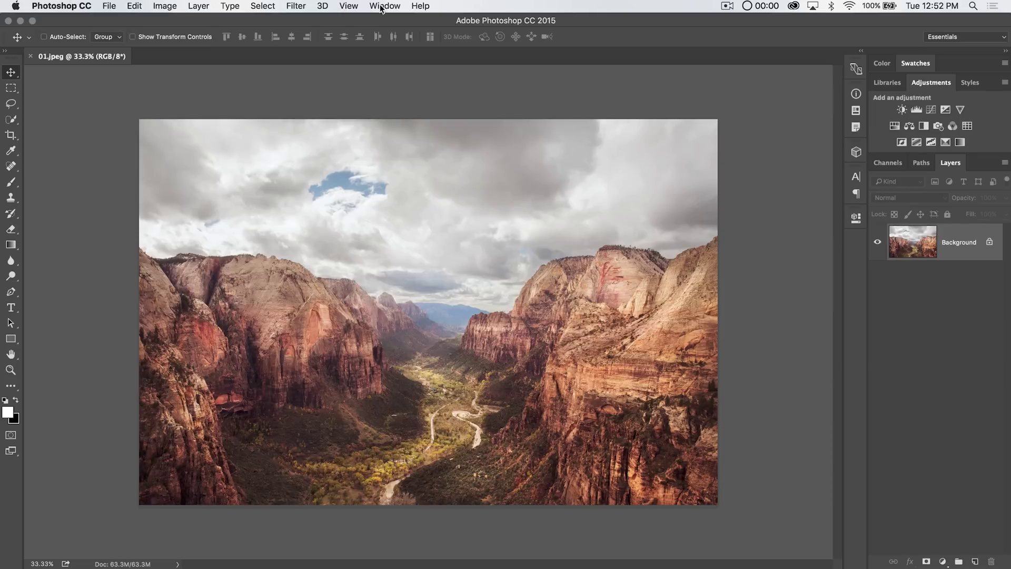
click(381, 8)
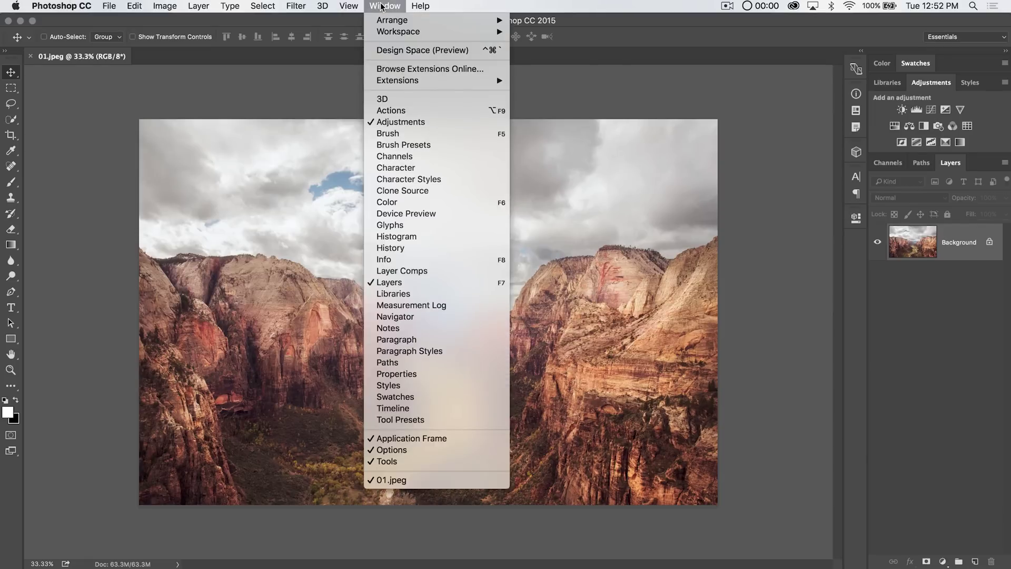
Create and record an empty 'mode-change' action in the tutvid-color-grade set.
click(416, 111)
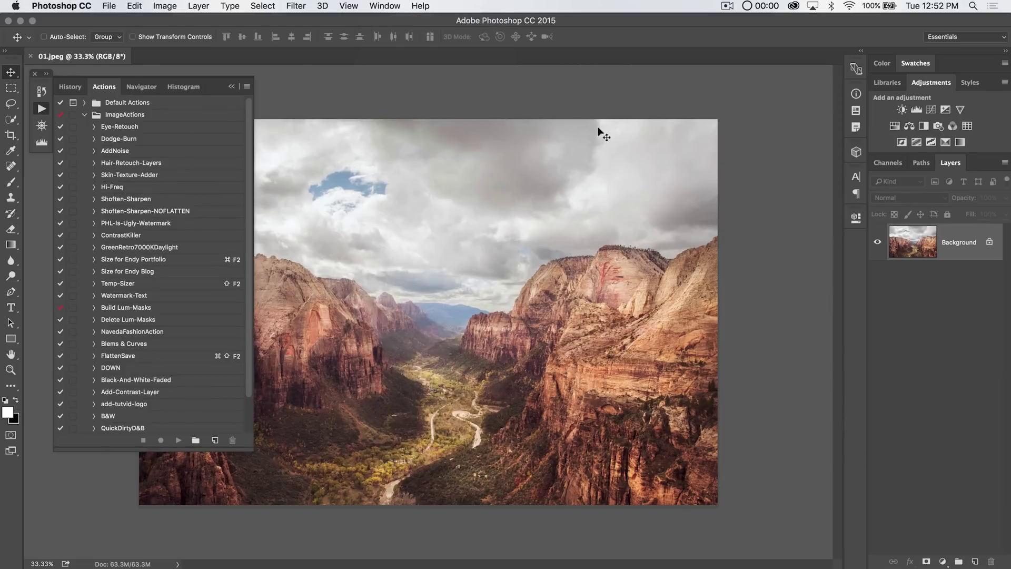
click(82, 115)
click(115, 139)
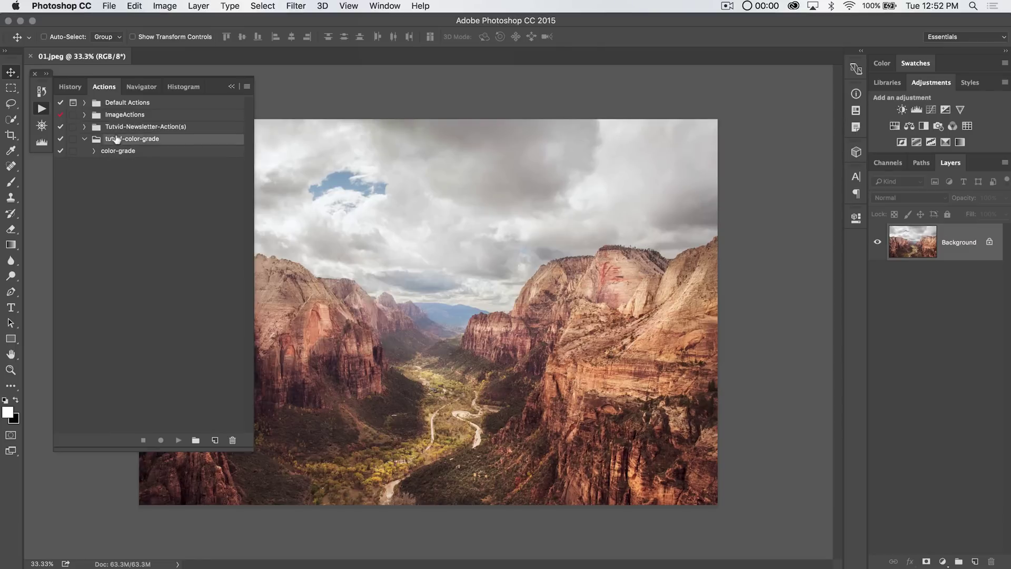
click(216, 440)
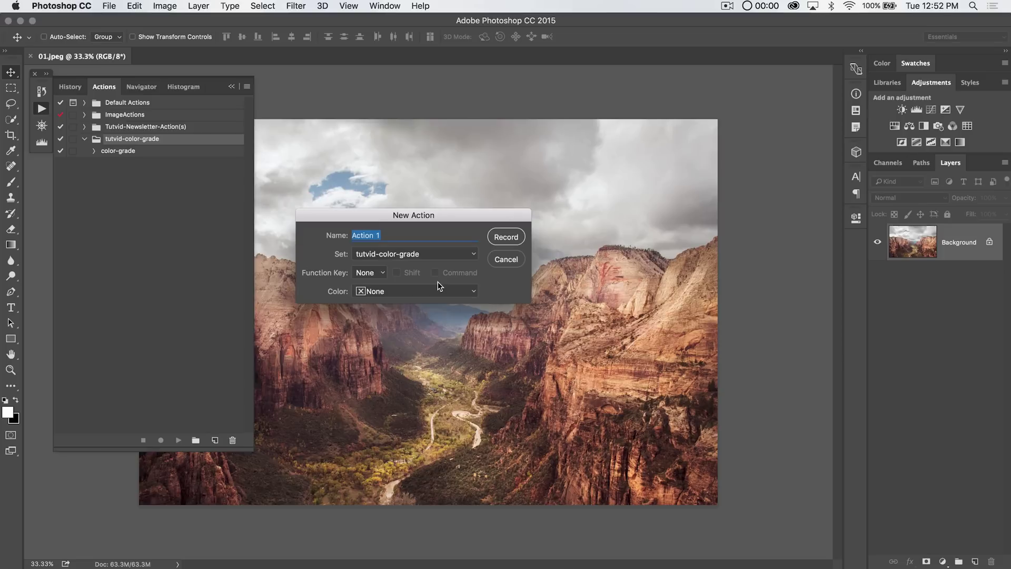
text(mode-change)
click(505, 236)
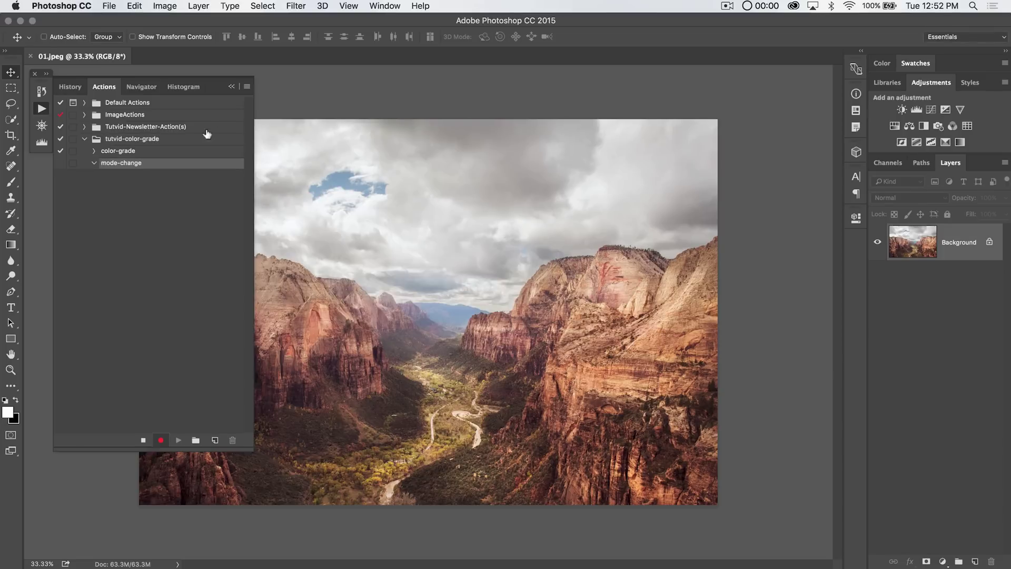
click(143, 440)
Insert File > Automate > Conditional Mode Change as a menu item in the action.
click(113, 6)
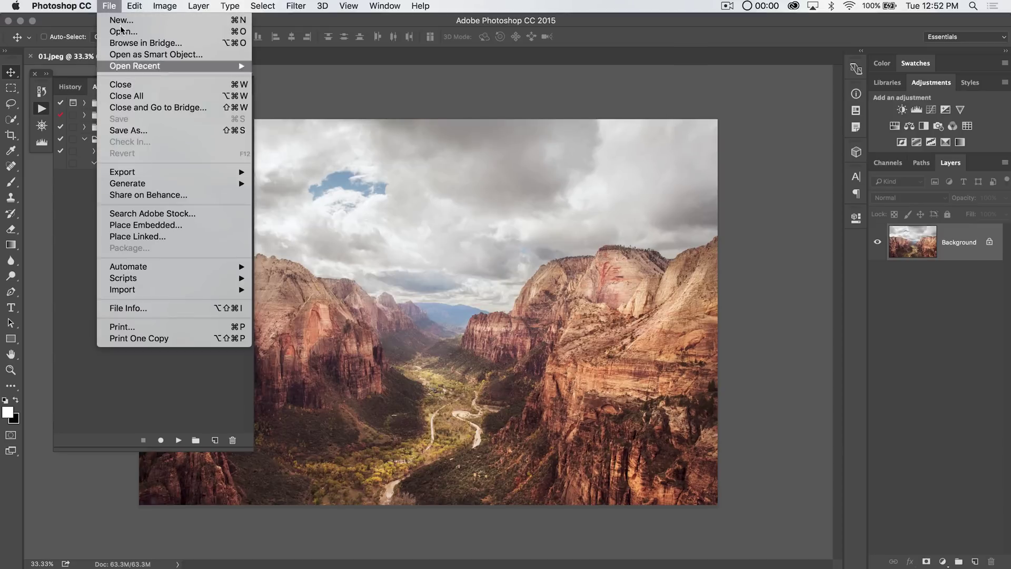
click(112, 5)
click(246, 87)
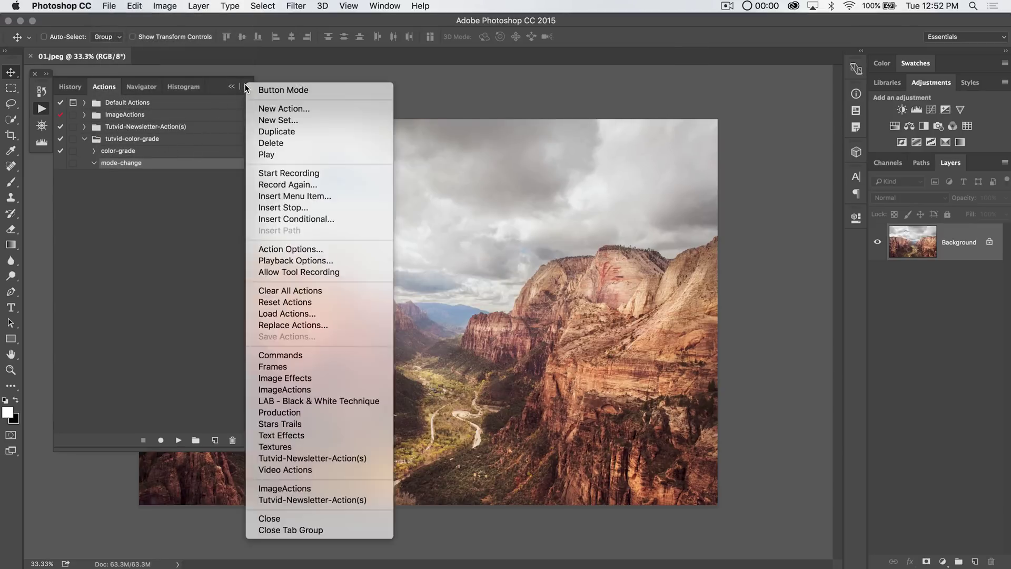
click(298, 195)
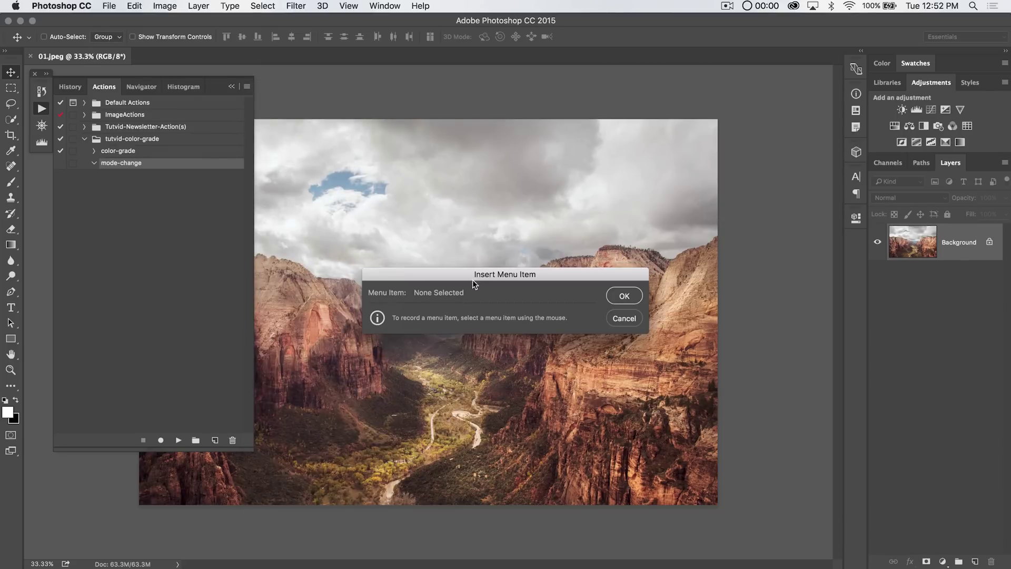
drag(475, 275, 408, 191)
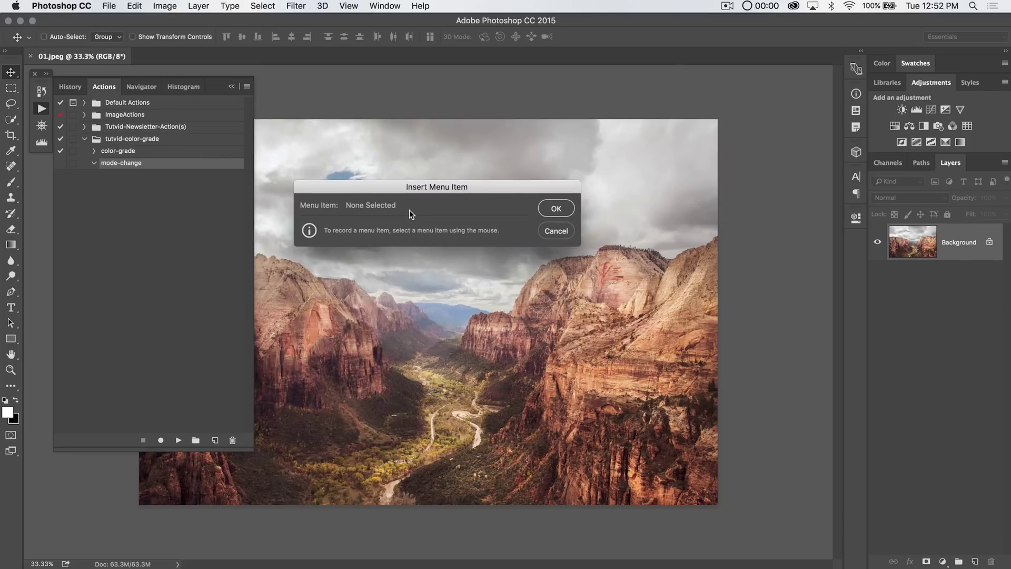
click(109, 6)
mouse_move(173, 267)
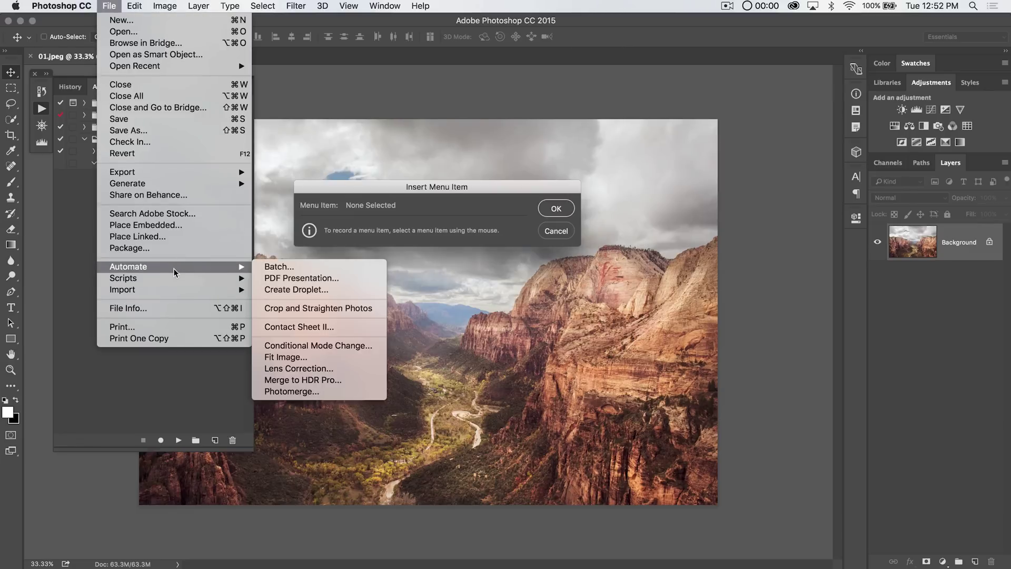
click(325, 345)
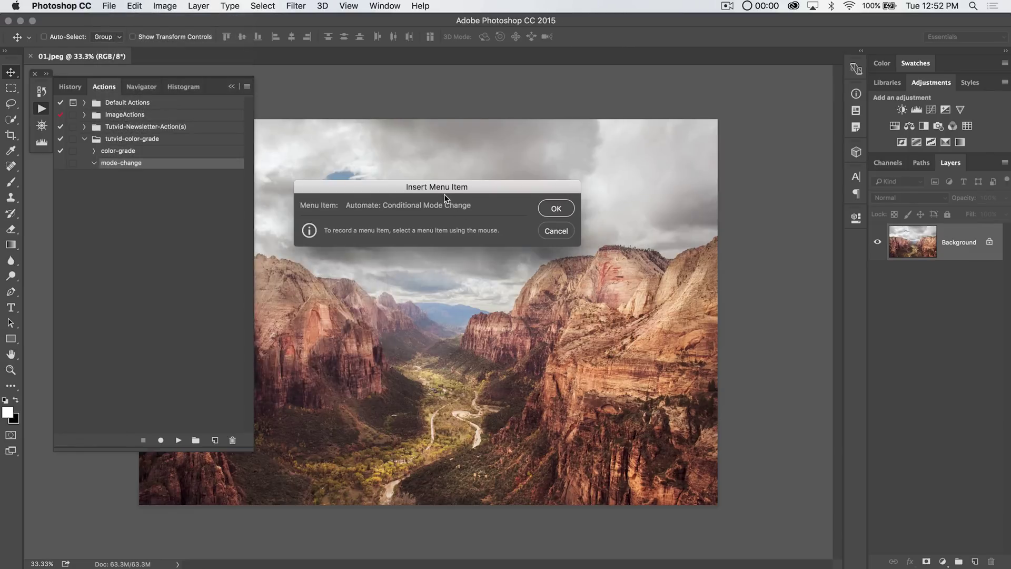
click(557, 209)
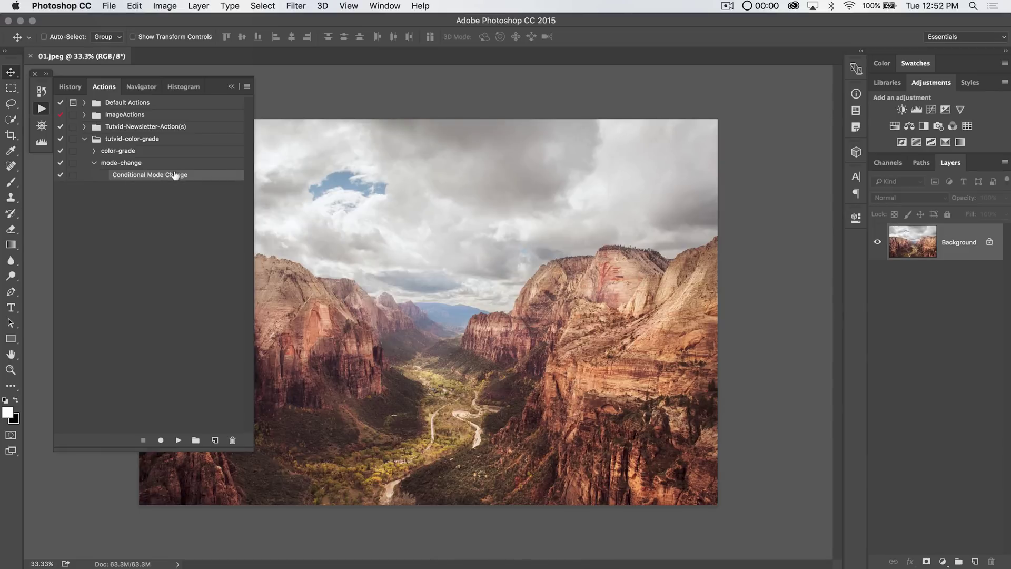
Open the Conditional Mode Change step's settings and trial clearing Grayscale and RGB with target RGB Color.
double_click(150, 174)
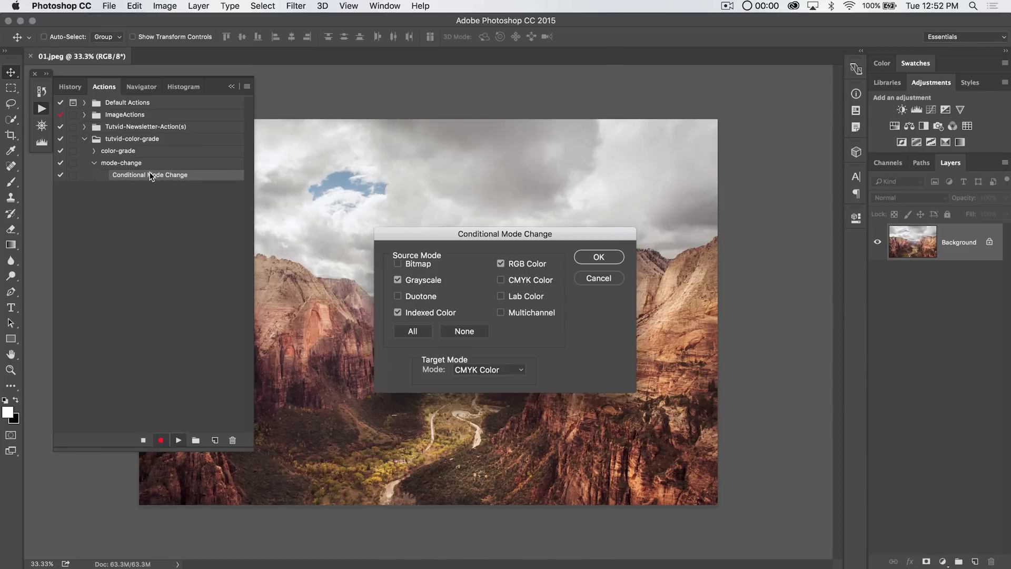
drag(480, 241, 407, 165)
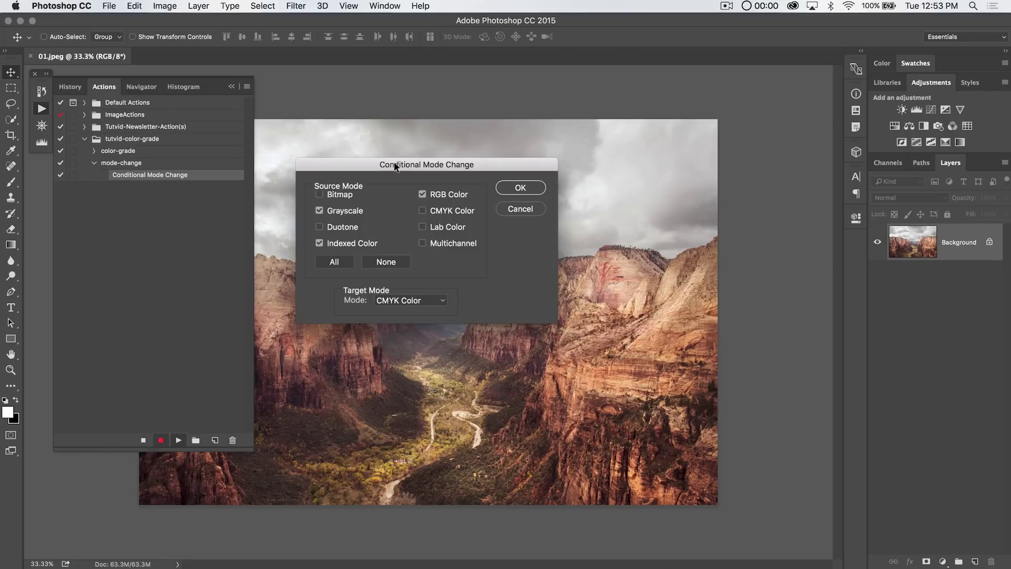
drag(395, 164, 390, 130)
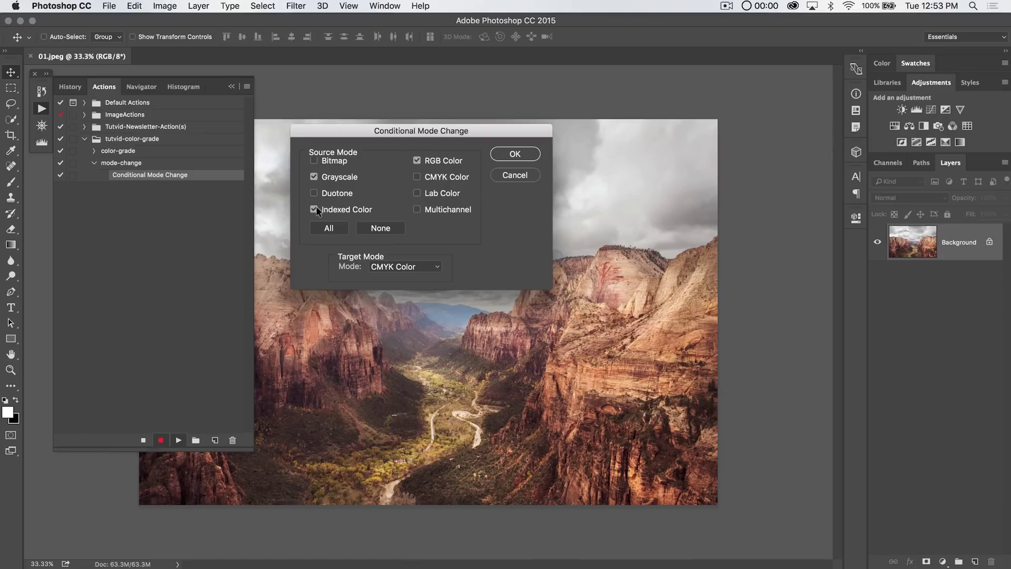
click(335, 177)
click(429, 161)
click(386, 266)
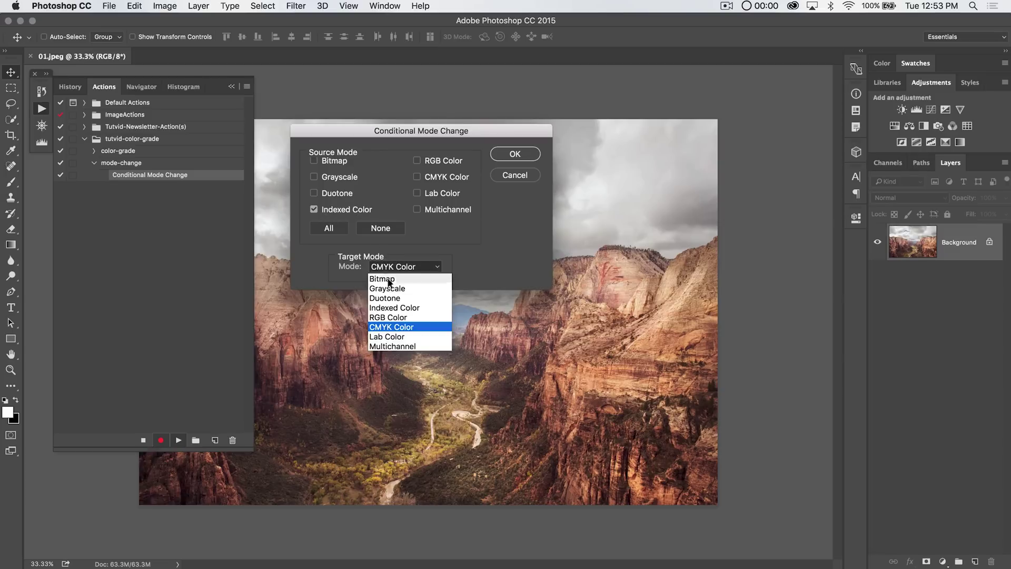
click(392, 318)
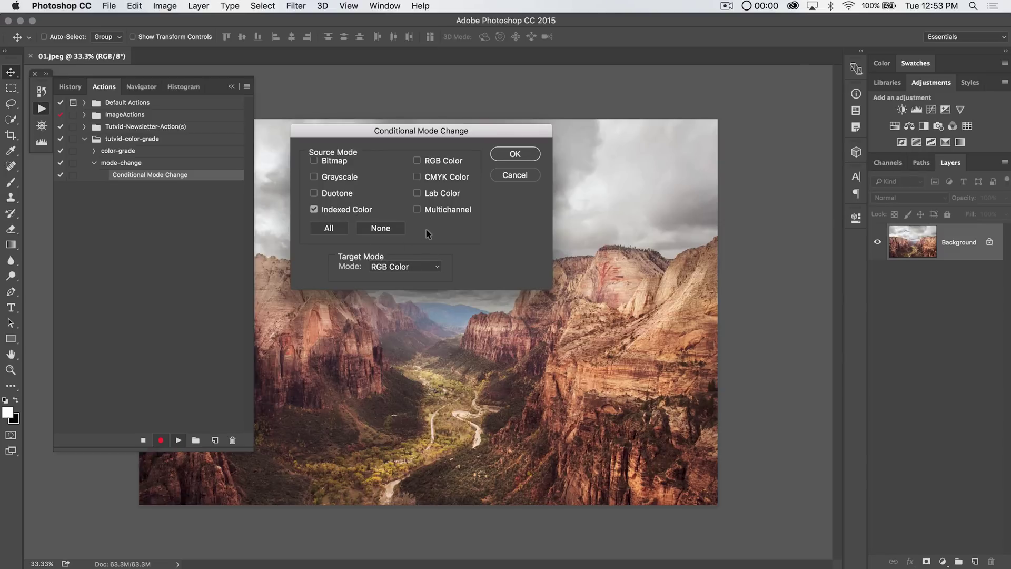
Include all source modes, target CMYK Color, and accept the CMYK conversion warning.
click(326, 227)
click(432, 161)
click(420, 160)
click(400, 270)
click(396, 320)
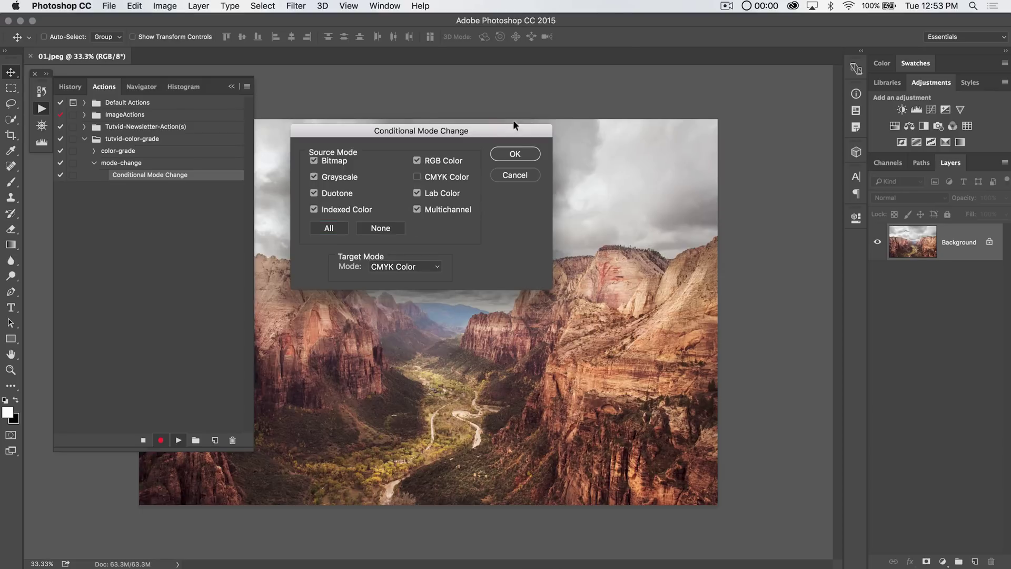
click(516, 152)
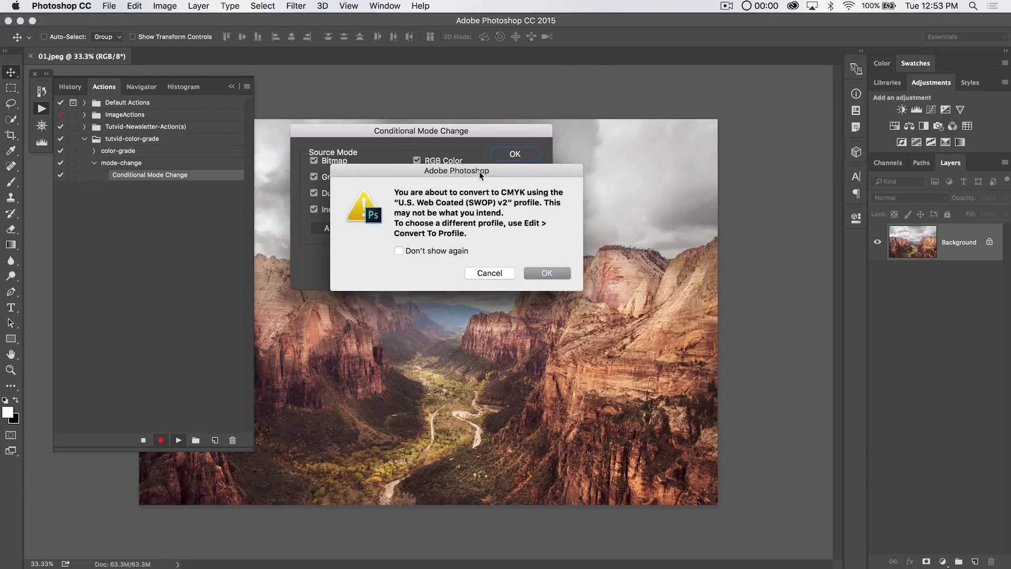
drag(479, 172, 407, 138)
click(475, 239)
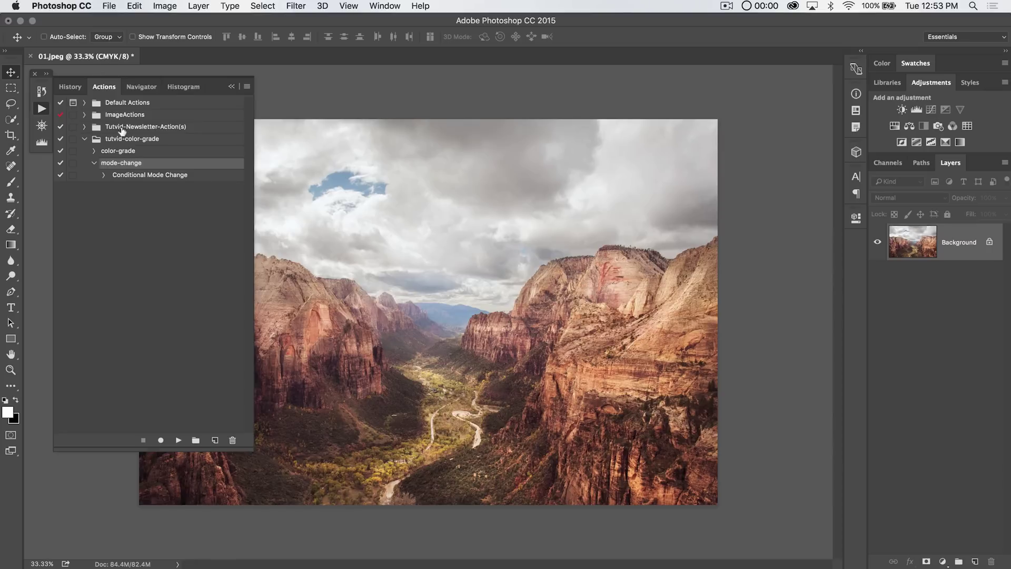
Expand the Conditional Mode Change step and resize the Actions panel to read its recorded modes.
click(102, 175)
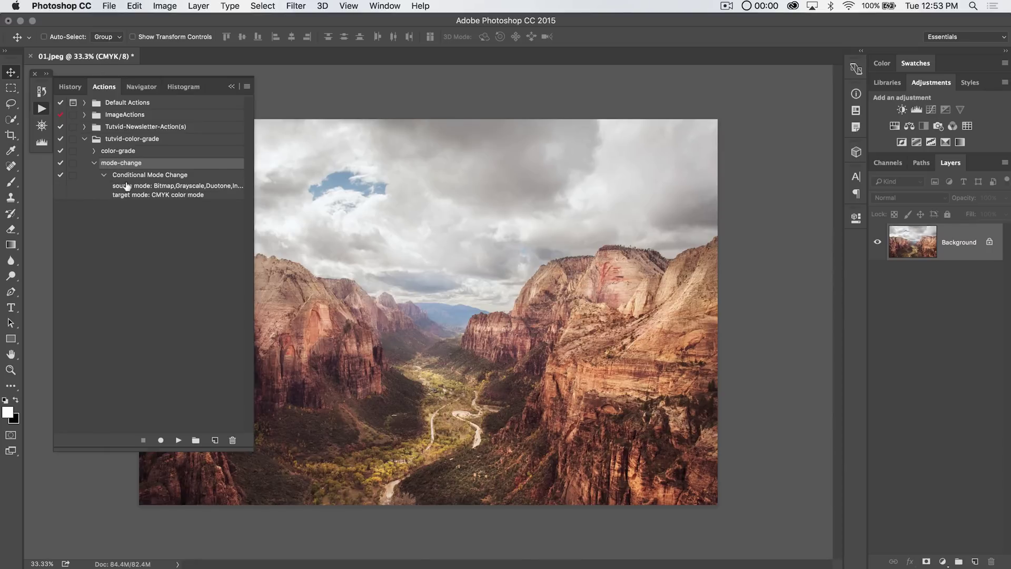
drag(251, 230, 412, 230)
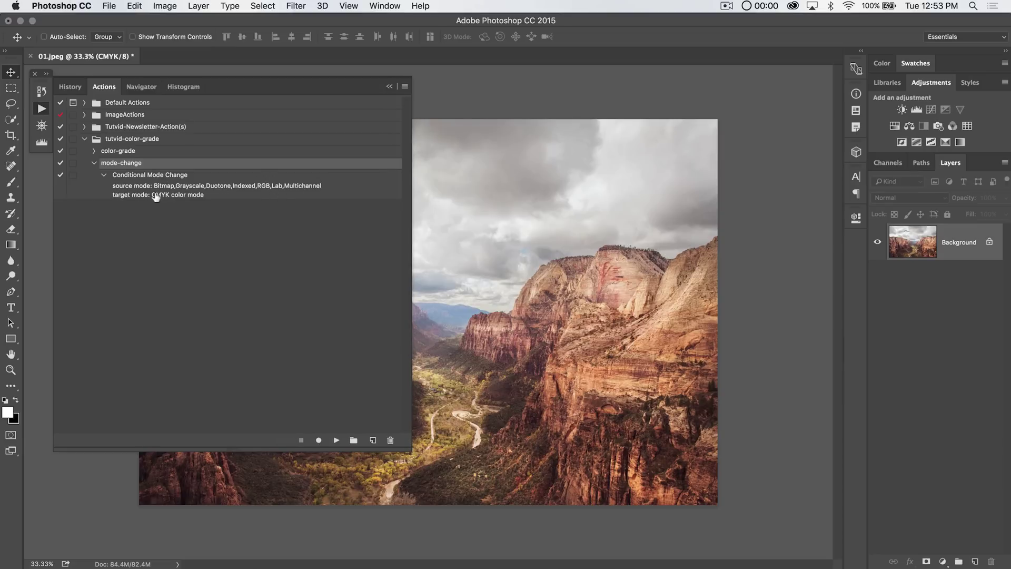
click(93, 163)
click(93, 163)
drag(407, 143, 259, 148)
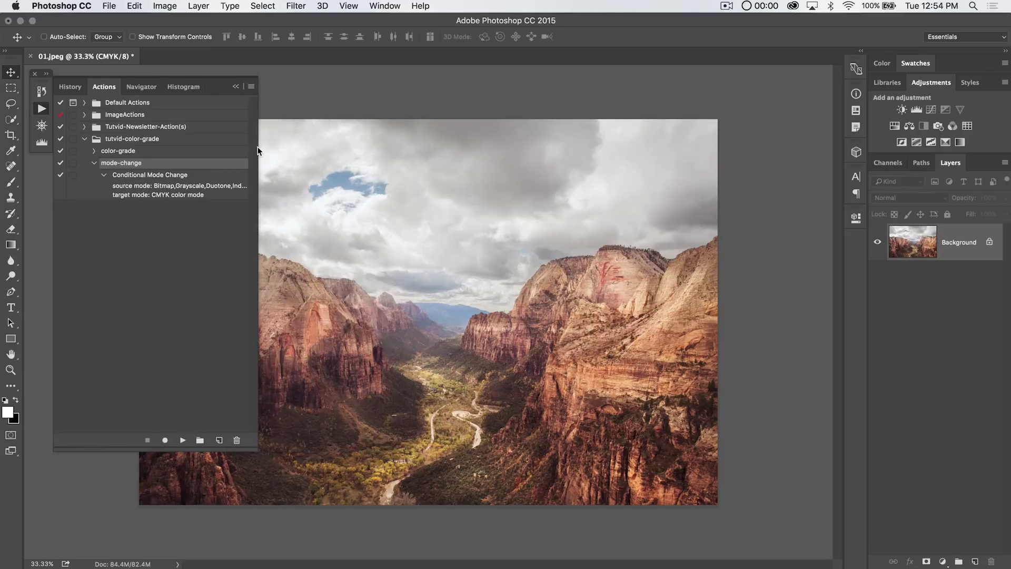
Confirm the photo is CMYK in Image > Mode, collapse the action, and reach File > Automate.
click(161, 5)
mouse_move(174, 21)
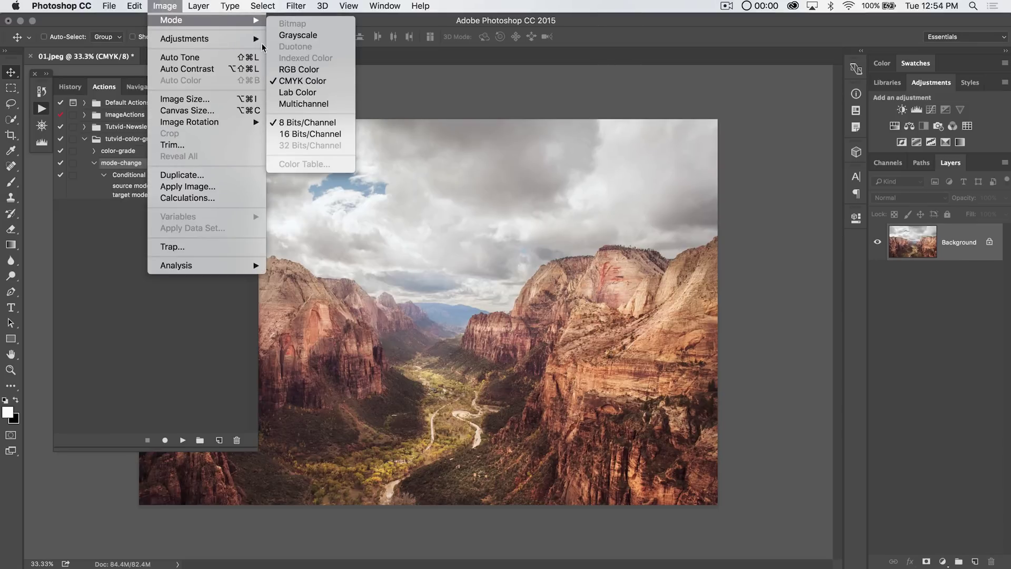
mouse_move(218, 7)
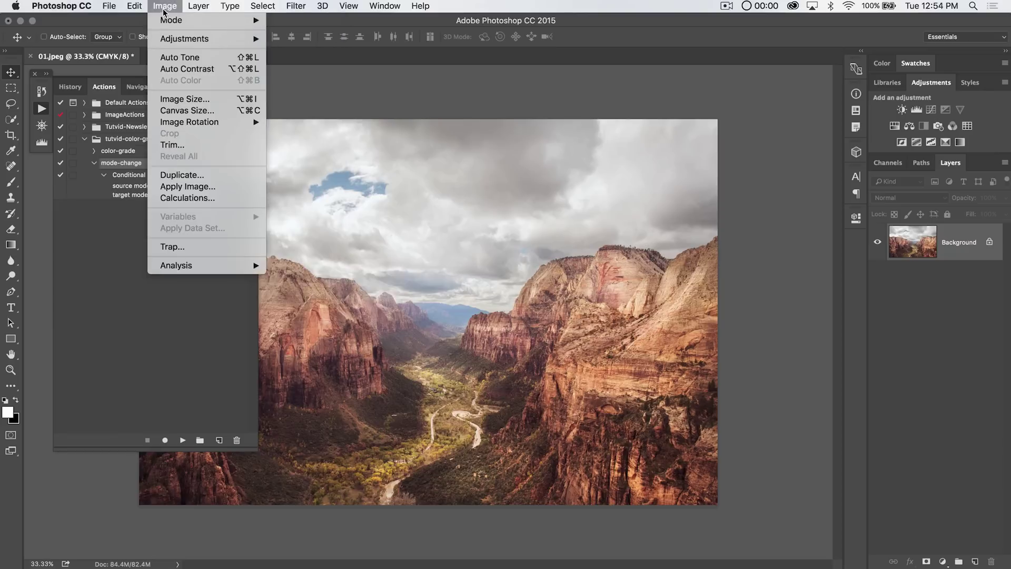
click(188, 352)
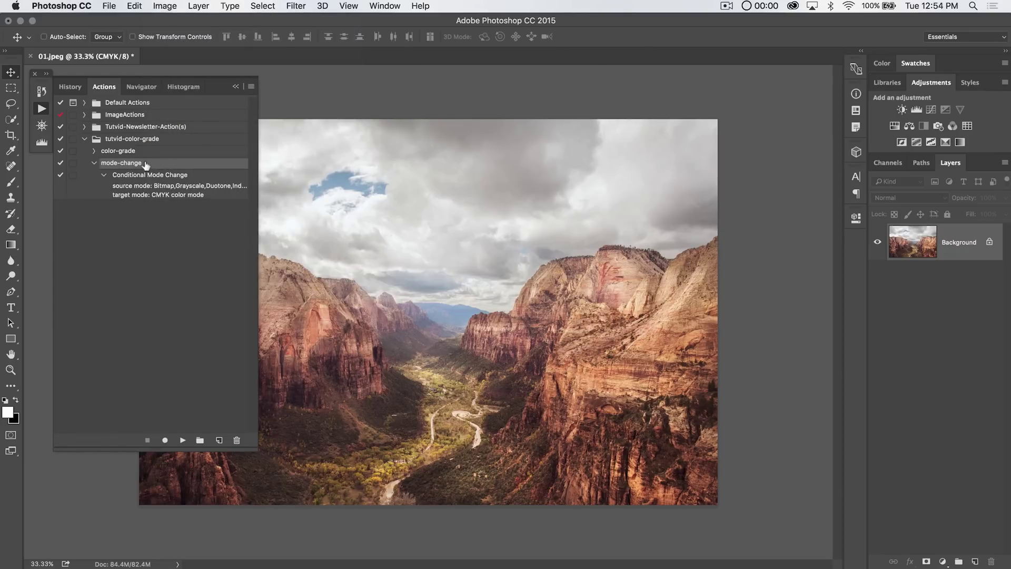
click(92, 163)
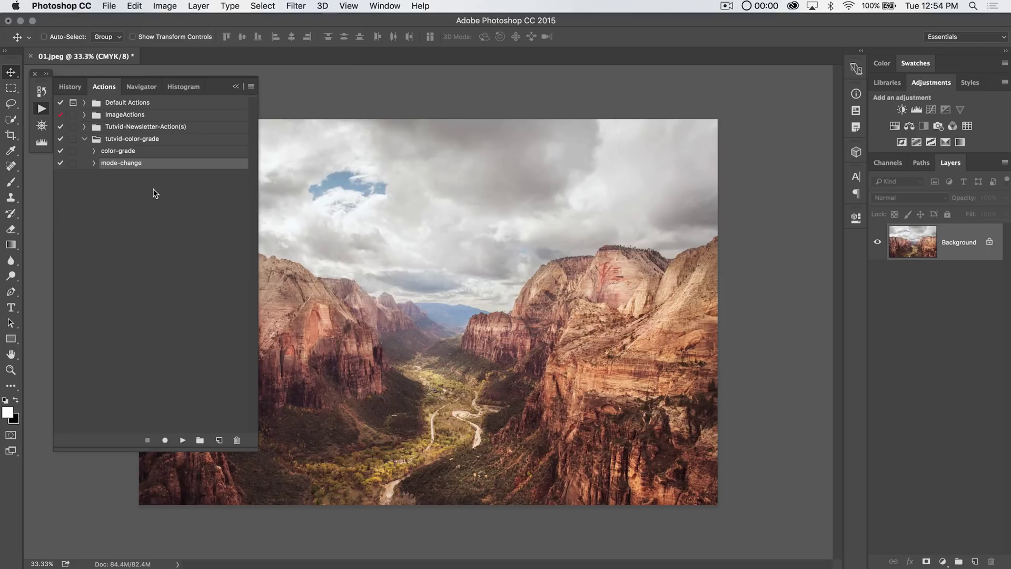
click(99, 5)
mouse_move(154, 268)
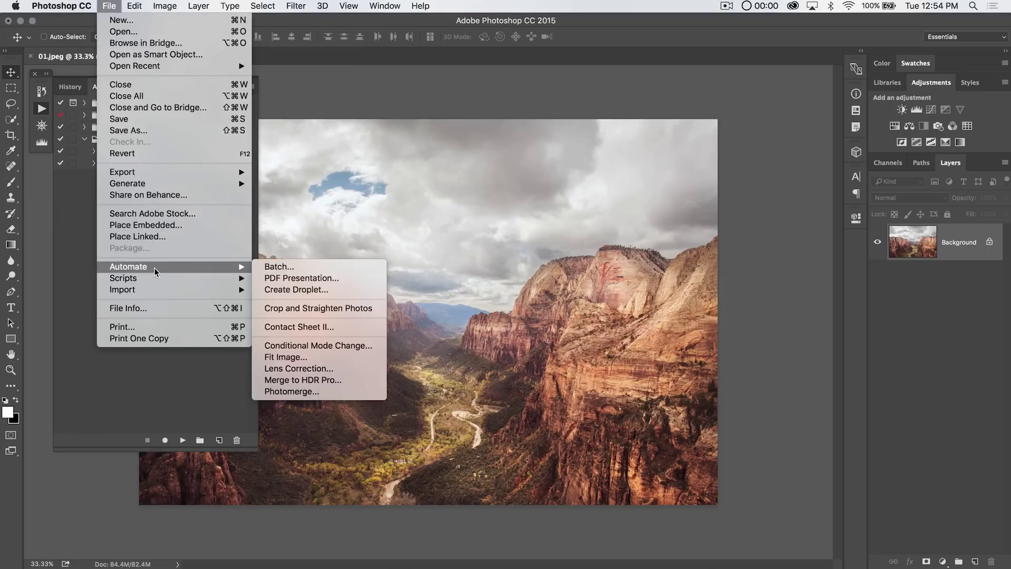